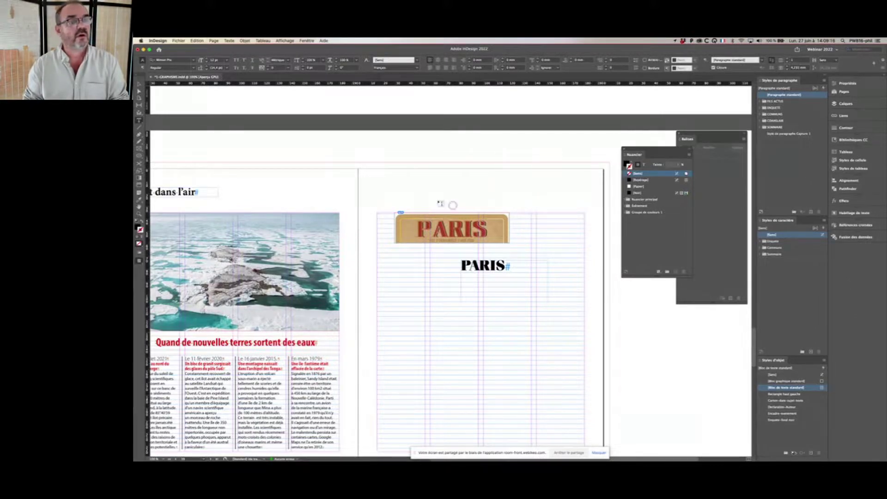
# Step: Jump to the finished "Trente ans de fantasmes sur l'effet Mozart" page and switch to preview mode
pyautogui.click(139, 84)
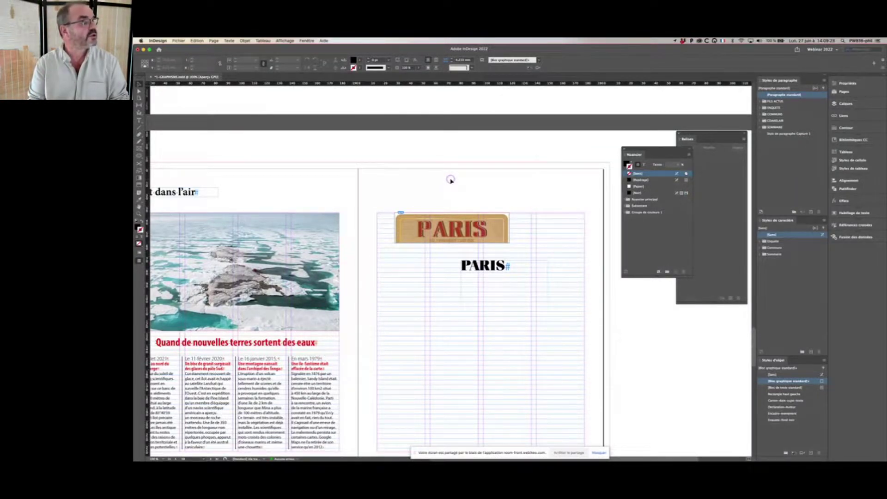
pyautogui.press('super+j')
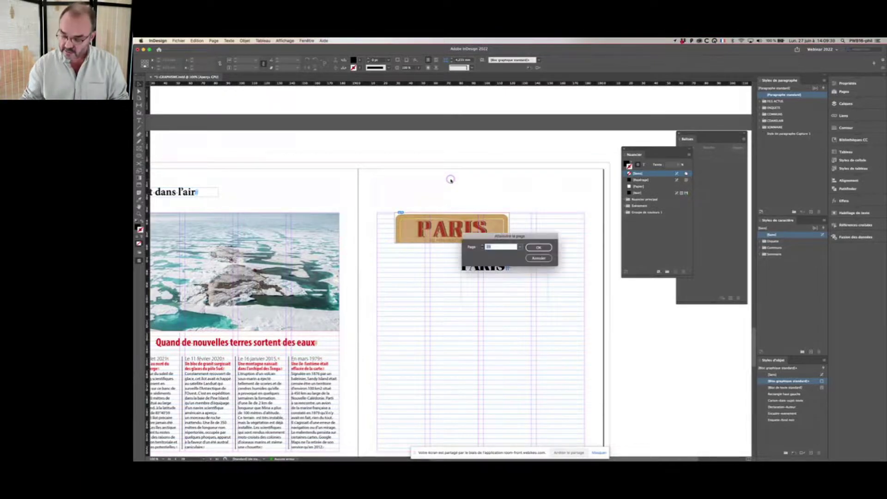
pyautogui.press('Return')
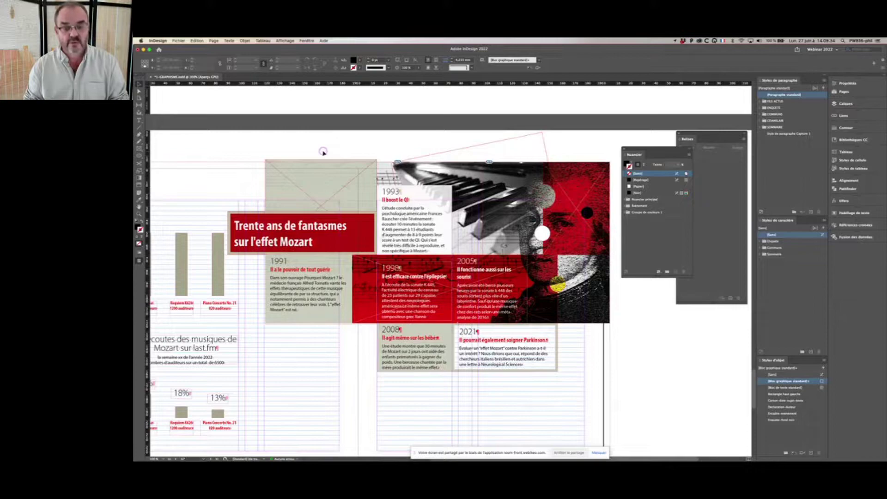
pyautogui.press('w')
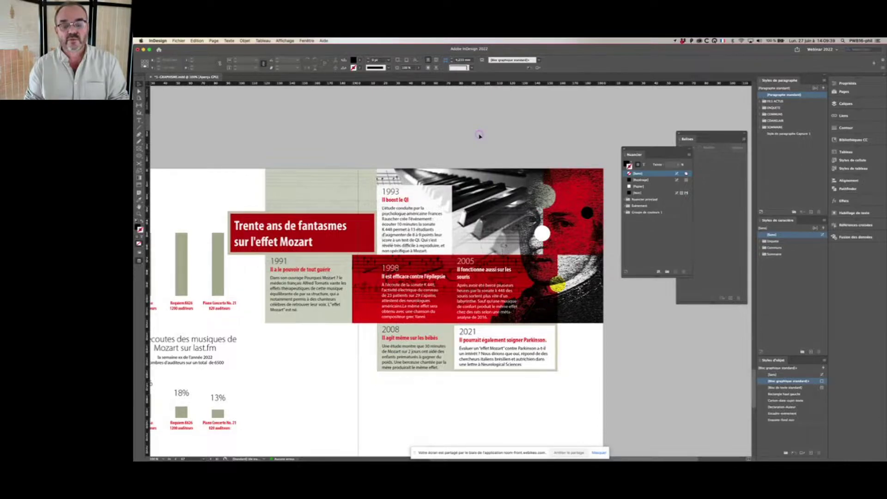
# Step: On the following working spread, hide the EFFETS-GROUPES layer and select the sheet music, portrait and piano images in turn
pyautogui.scroll(-5, 479, 135)
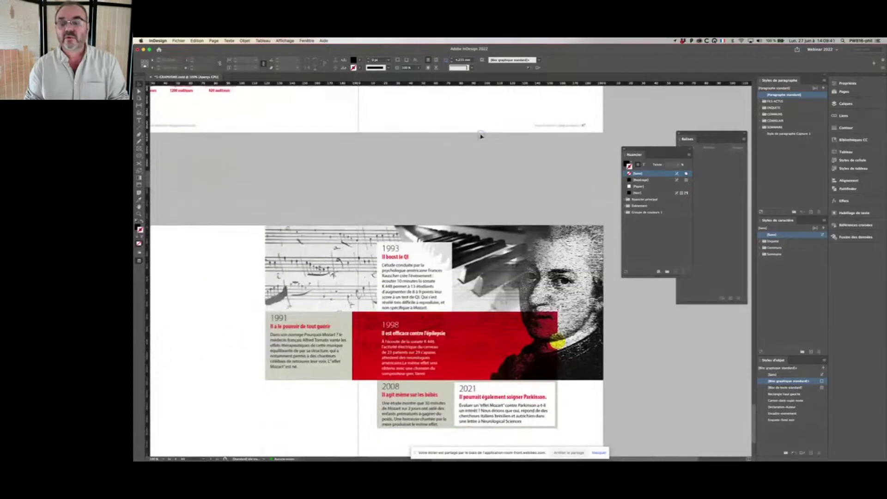
pyautogui.click(849, 105)
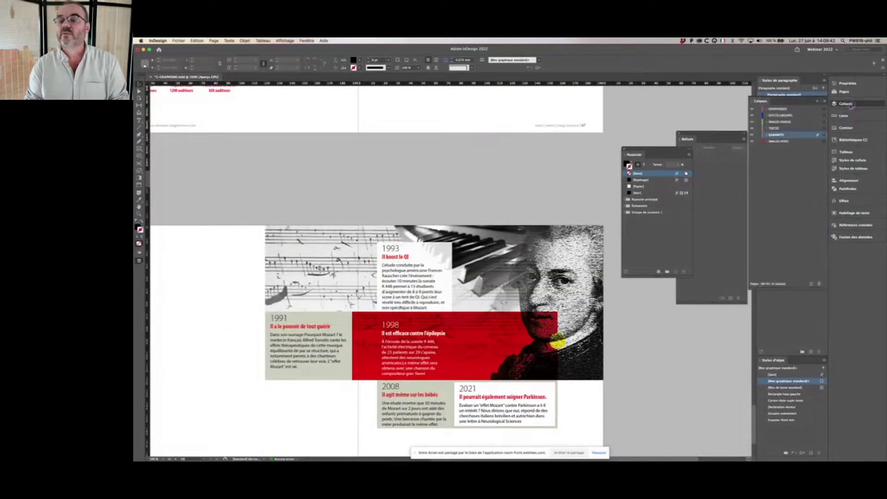
pyautogui.click(752, 115)
pyautogui.click(390, 287)
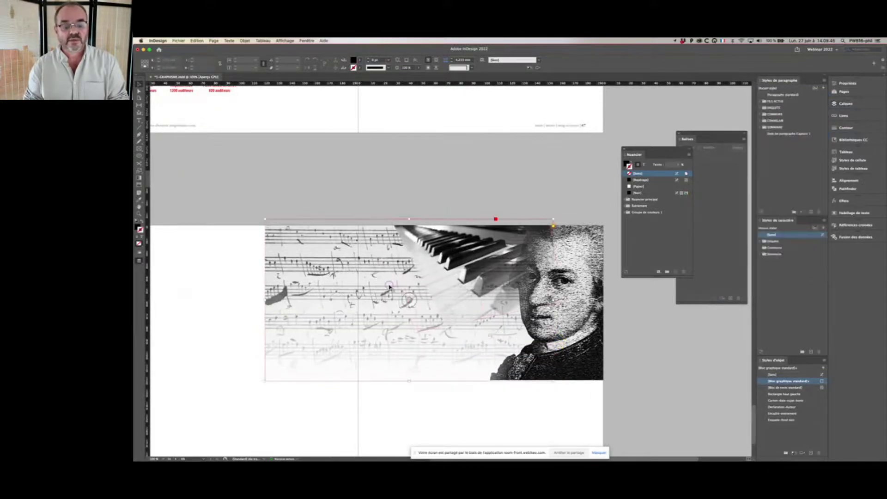
pyautogui.click(558, 325)
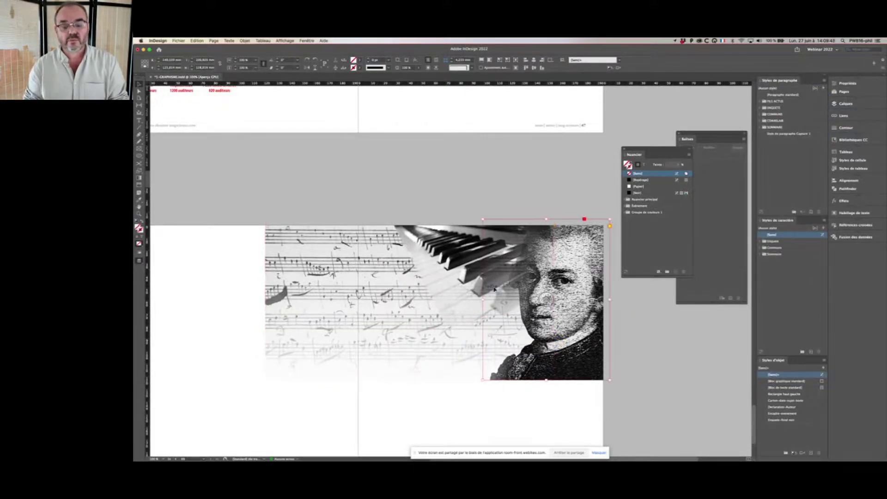
pyautogui.click(460, 271)
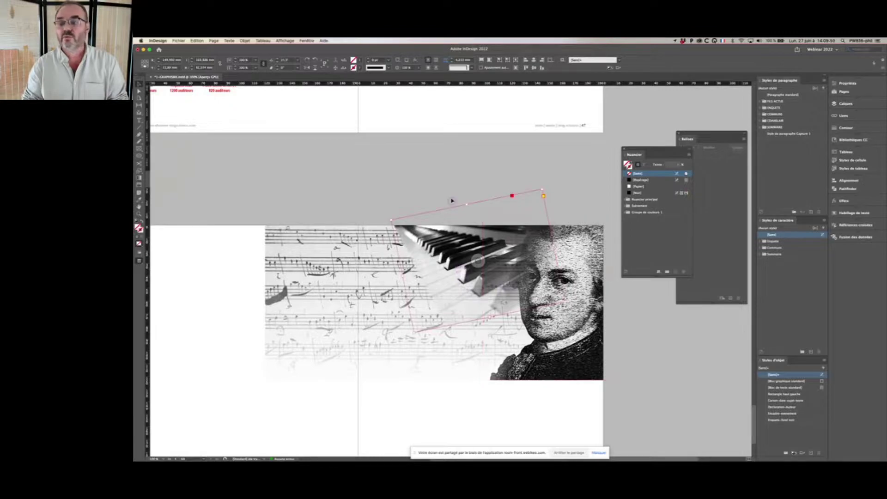
# Step: Float the effects controls beside the page and review the sheet music image's gradient feather settings without changing them
pyautogui.click(862, 202)
pyautogui.click(865, 210)
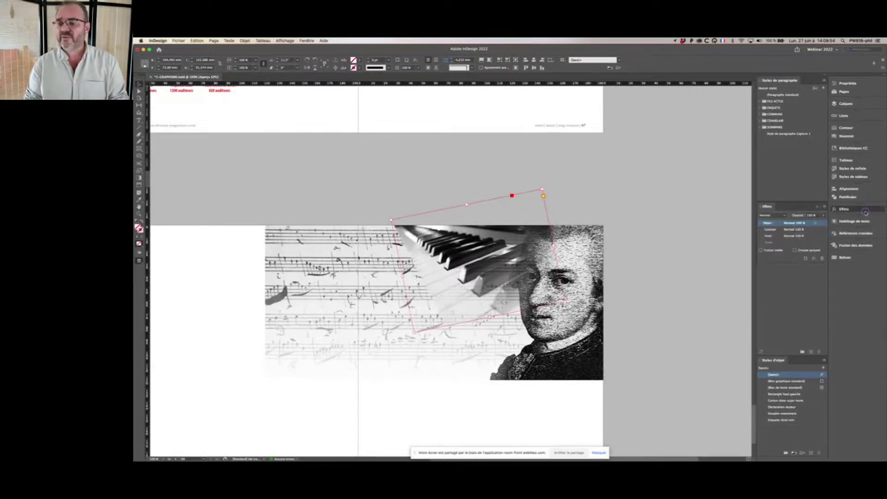
pyautogui.moveTo(769, 207); pyautogui.dragTo(674, 187)
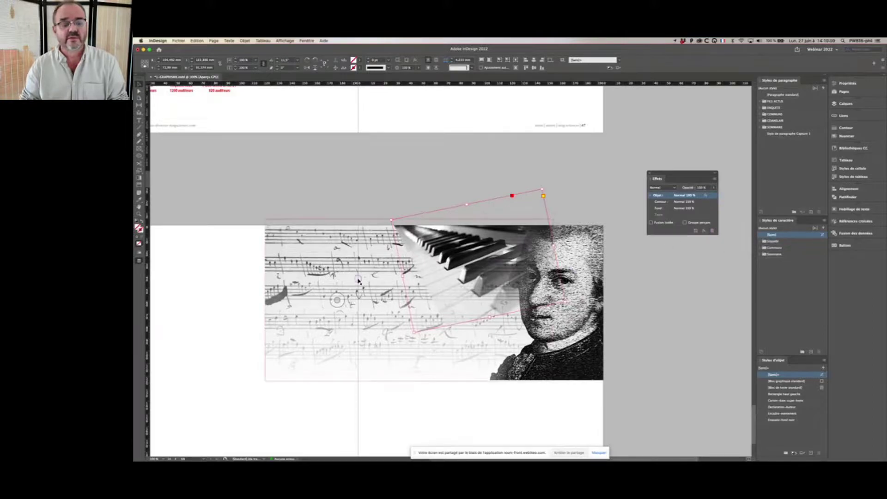
pyautogui.click(337, 299)
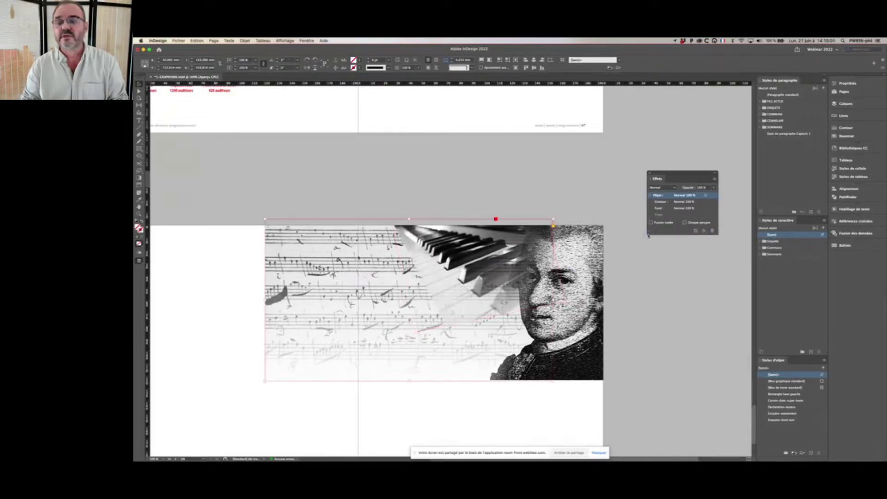
pyautogui.doubleClick(705, 195)
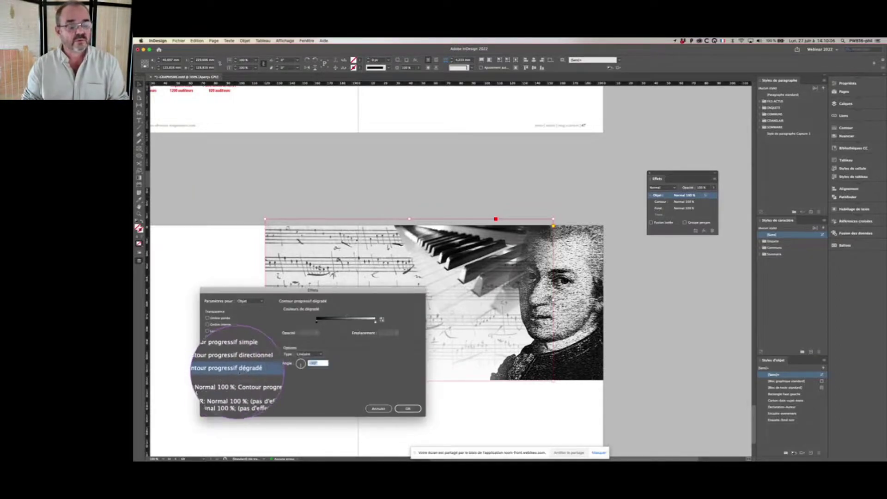
pyautogui.click(377, 409)
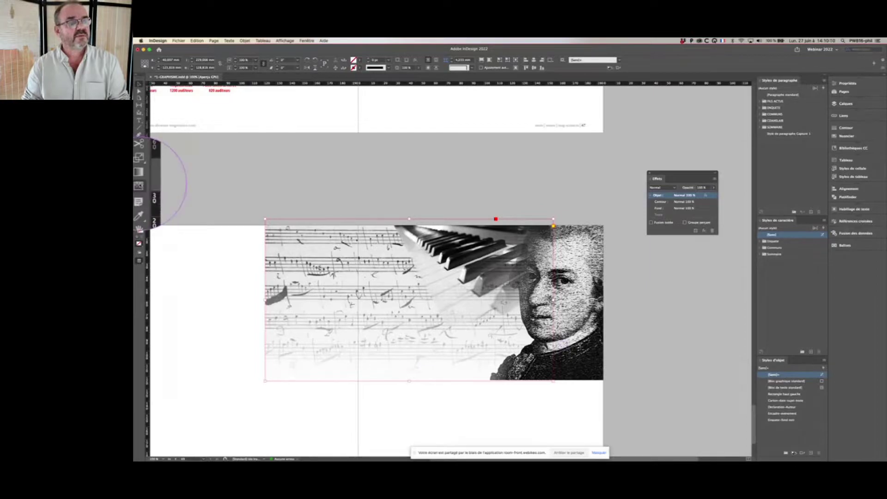
# Step: Redraw the gradient feathers so the sheet music fades out towards its bottom edge and the piano keyboard fades out towards its left
pyautogui.click(139, 185)
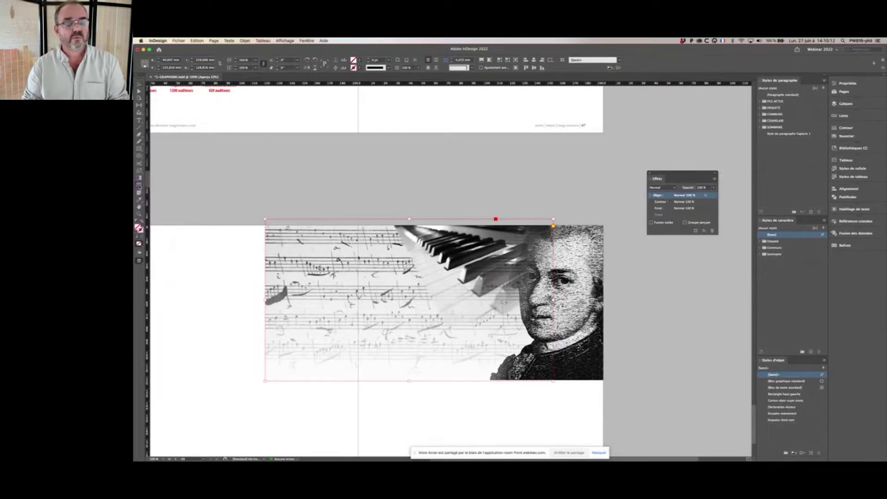
pyautogui.moveTo(397, 298); pyautogui.dragTo(400, 406)
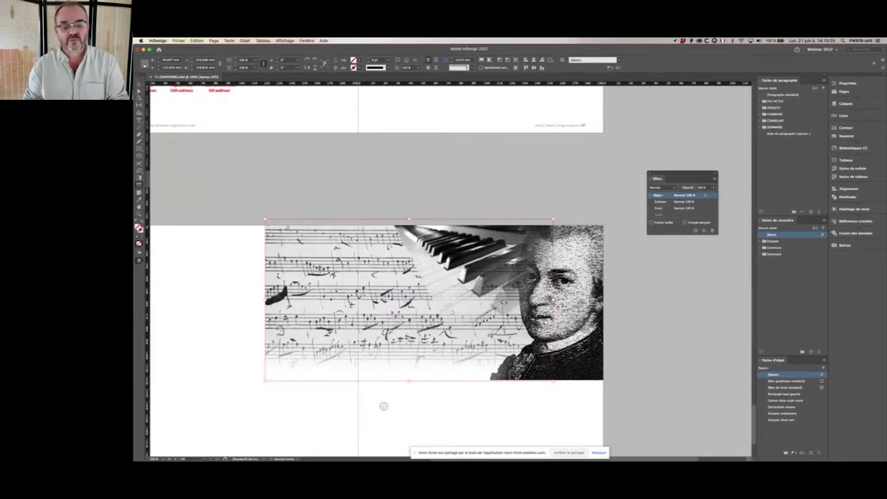
pyautogui.click(481, 241)
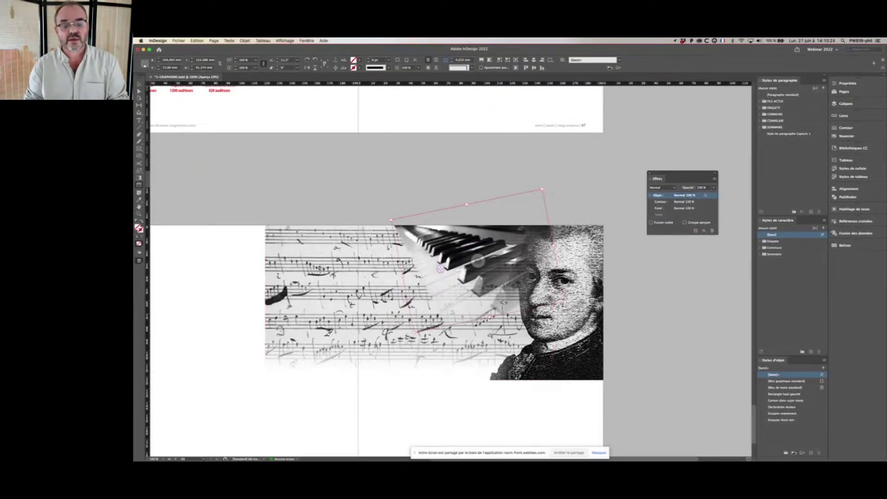
pyautogui.moveTo(440, 268); pyautogui.dragTo(373, 309)
pyautogui.moveTo(474, 292); pyautogui.dragTo(408, 305)
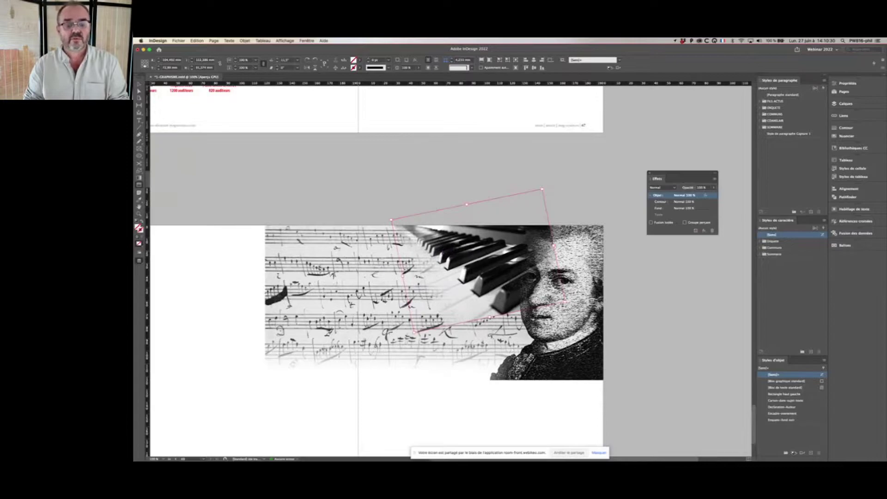
# Step: Redraw the Mozart portrait's gradient feather so it fades out at its left edge, and review the resulting feather settings
pyautogui.click(546, 299)
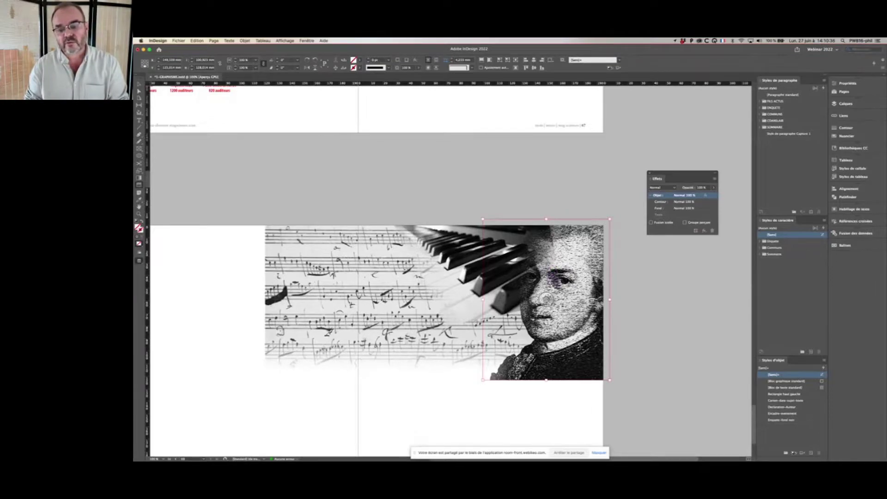
pyautogui.moveTo(538, 276); pyautogui.dragTo(485, 259)
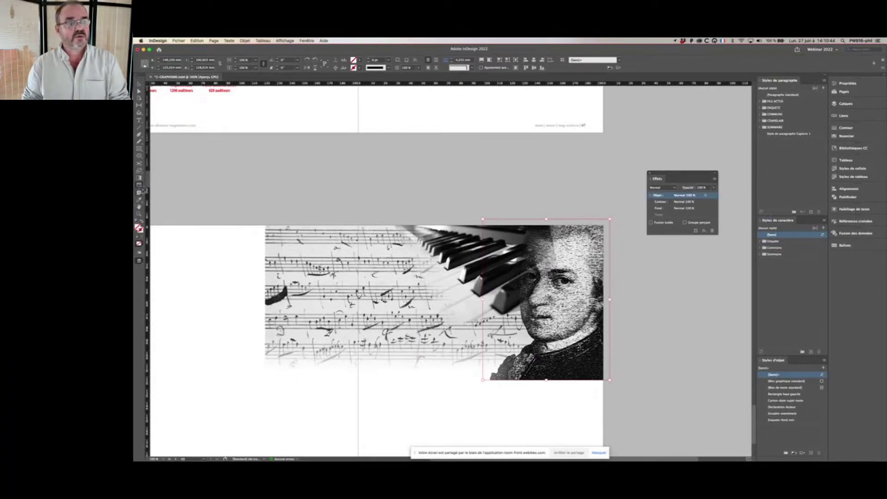
pyautogui.doubleClick(705, 197)
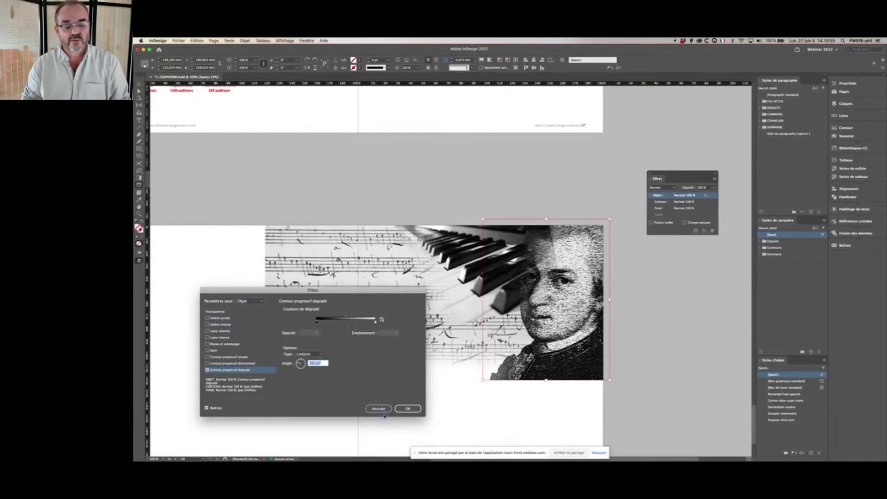
pyautogui.click(379, 409)
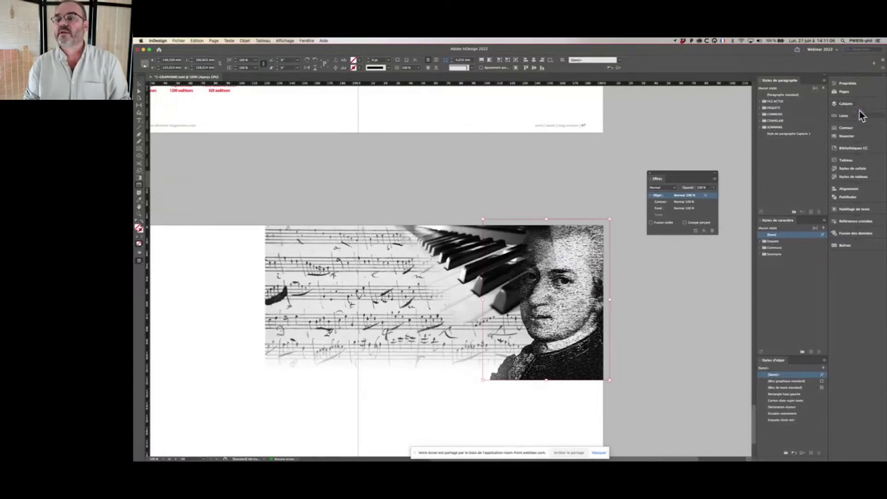
# Step: Show the EFFETS-GROUPES layer again
pyautogui.click(846, 104)
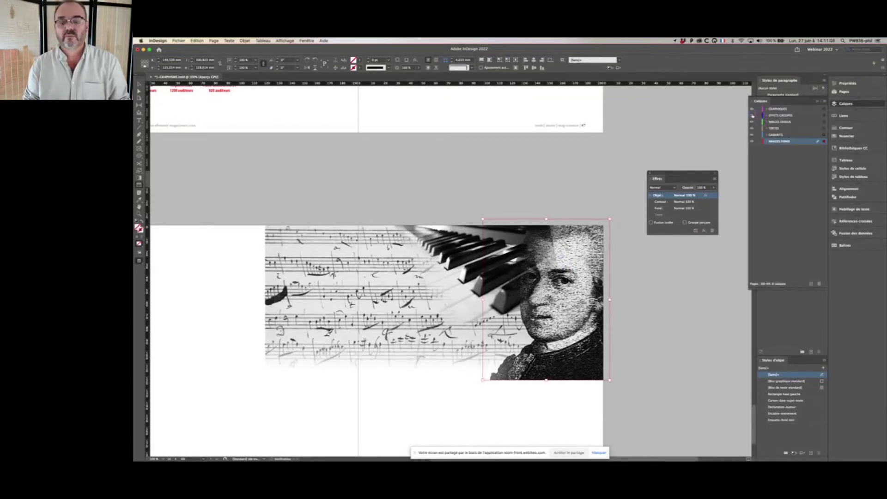
pyautogui.click(751, 115)
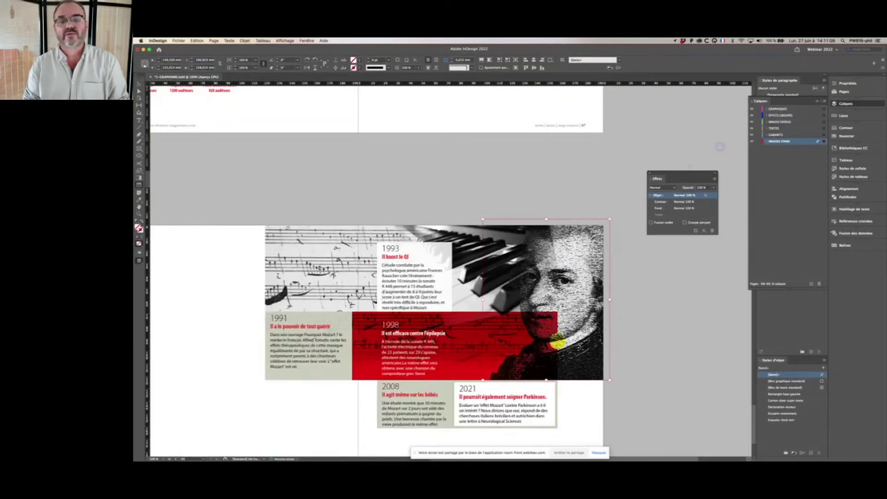
# Step: On the finished Mozart spread, examine the effects of the shape group over the portrait, and return to the working spread
pyautogui.scroll(-3, 720, 147)
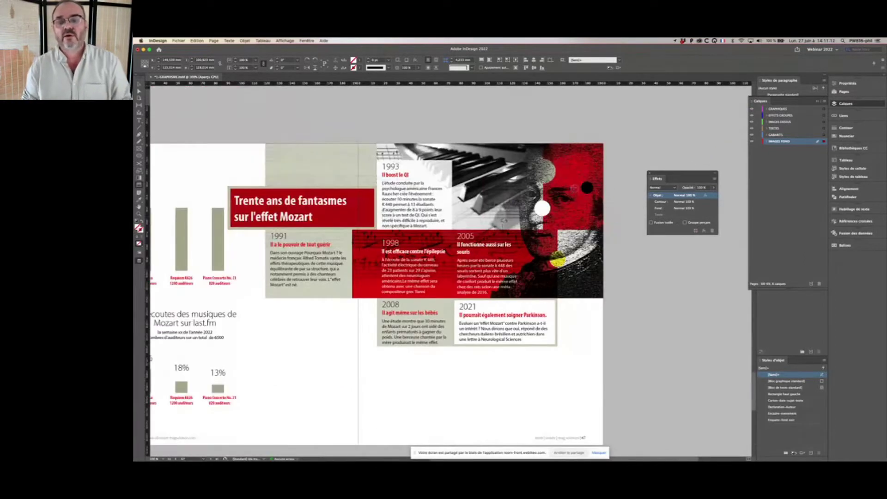
pyautogui.press('F7')
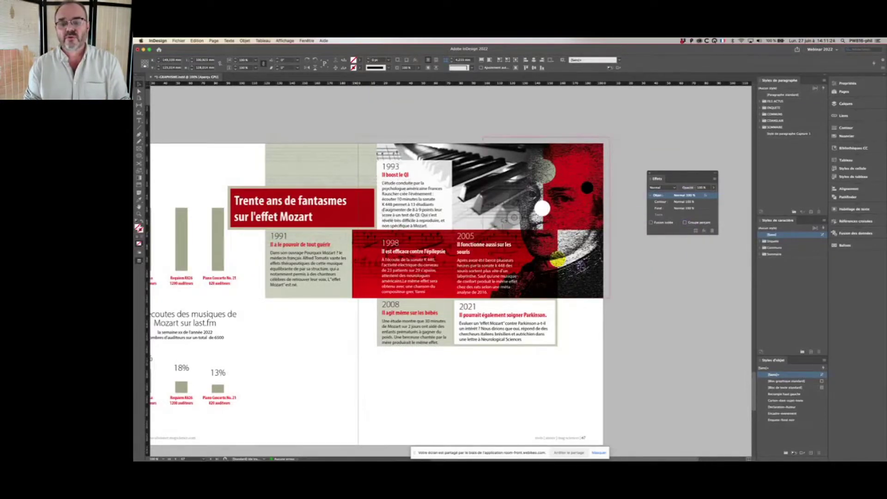
pyautogui.click(562, 162)
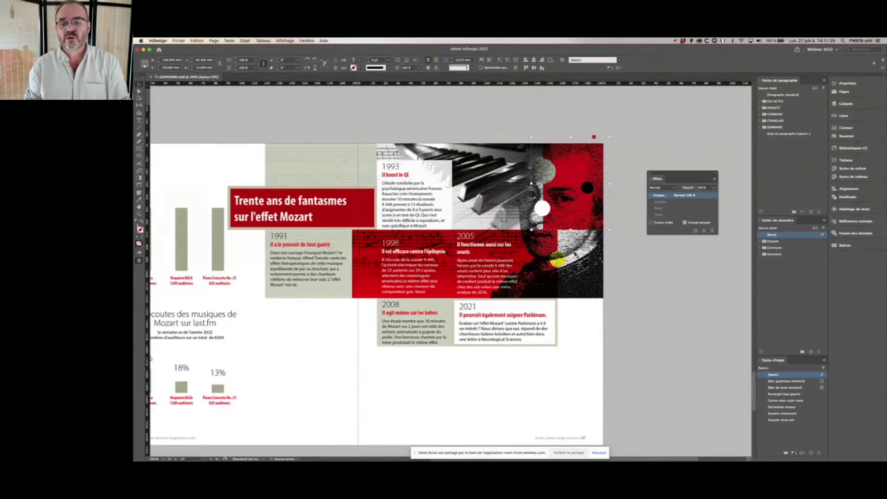
pyautogui.press('pagedown')
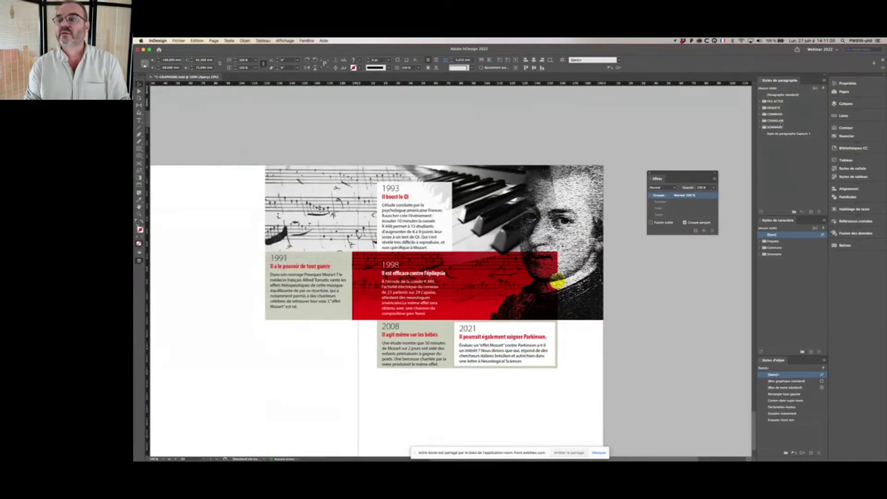
# Step: Leave preview mode and move the floating effects controls clear of the red shape group on the pasteboard
pyautogui.click(846, 103)
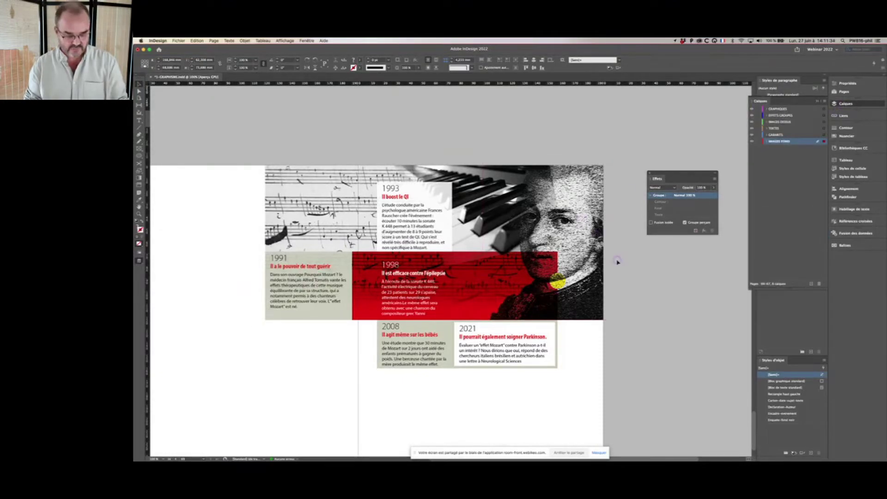
pyautogui.press('w')
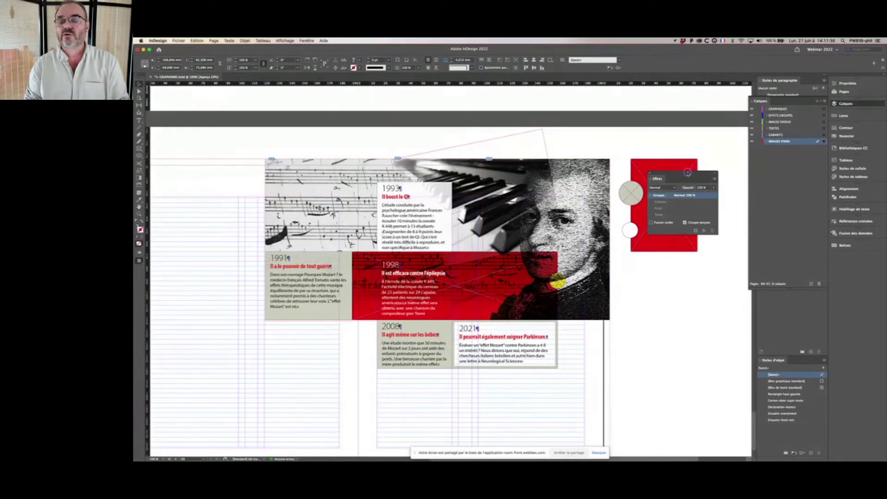
pyautogui.moveTo(688, 174); pyautogui.dragTo(688, 318)
# Step: Examine the blending settings of the pasteboard group, its red rectangle and its beige circle, and deselect everything
pyautogui.click(678, 171)
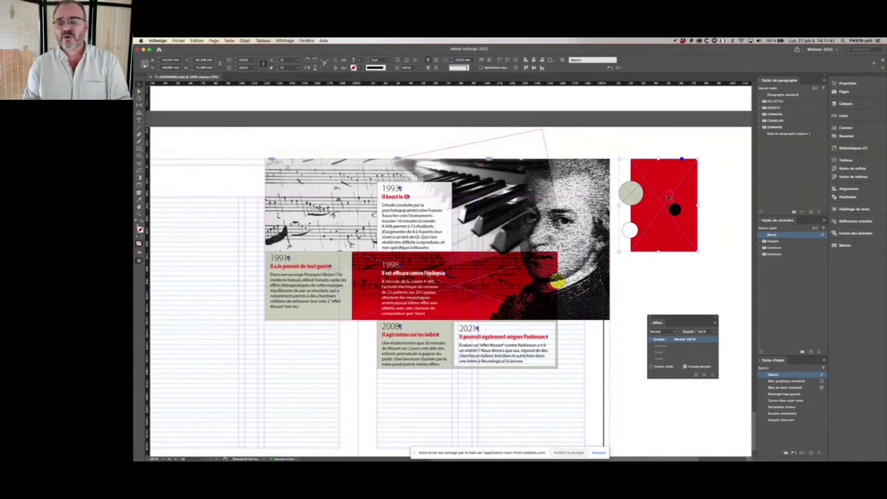
pyautogui.doubleClick(669, 172)
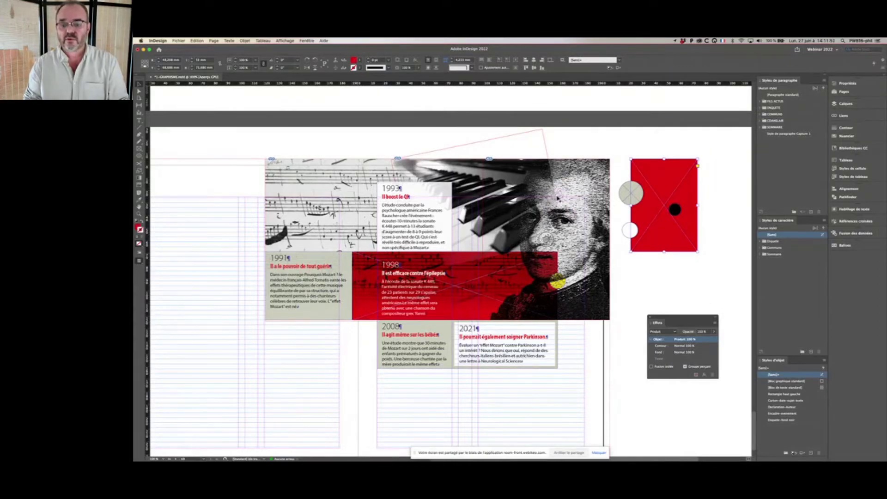
pyautogui.click(629, 191)
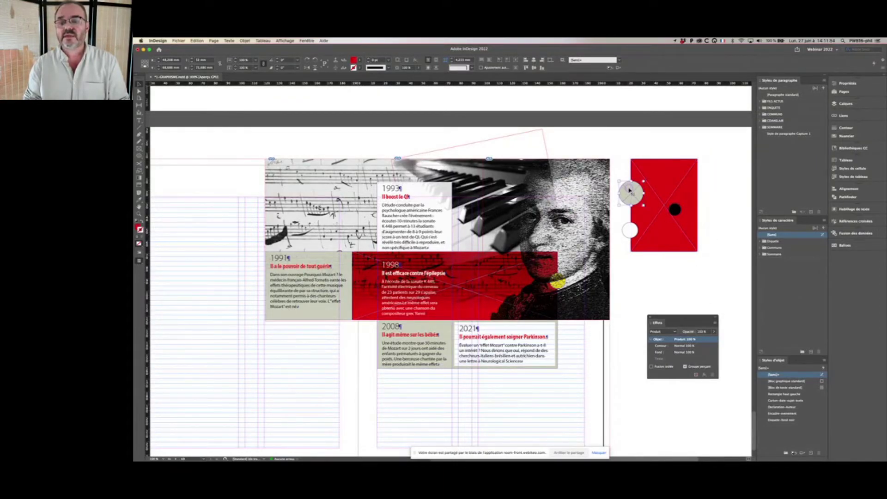
pyautogui.click(727, 171)
# Step: Place the red shape group over the upper part of the Mozart portrait and turn off Groupe perçant for it
pyautogui.moveTo(673, 184); pyautogui.dragTo(586, 185)
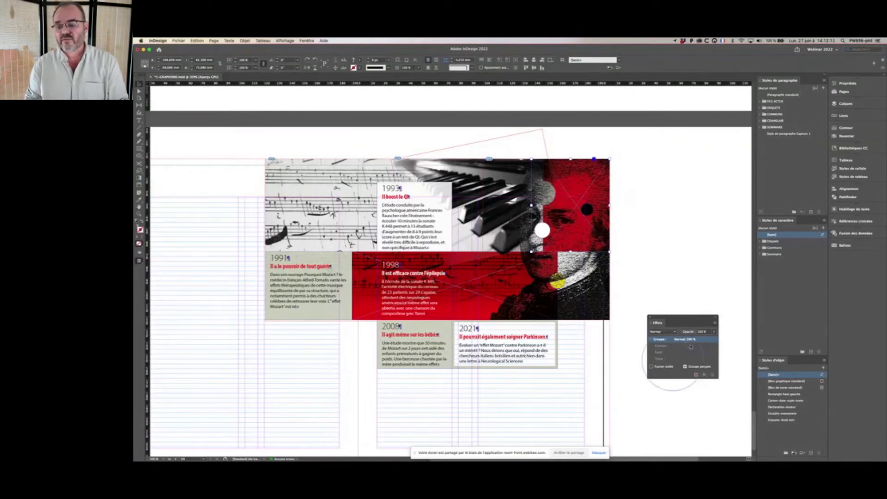
pyautogui.click(686, 367)
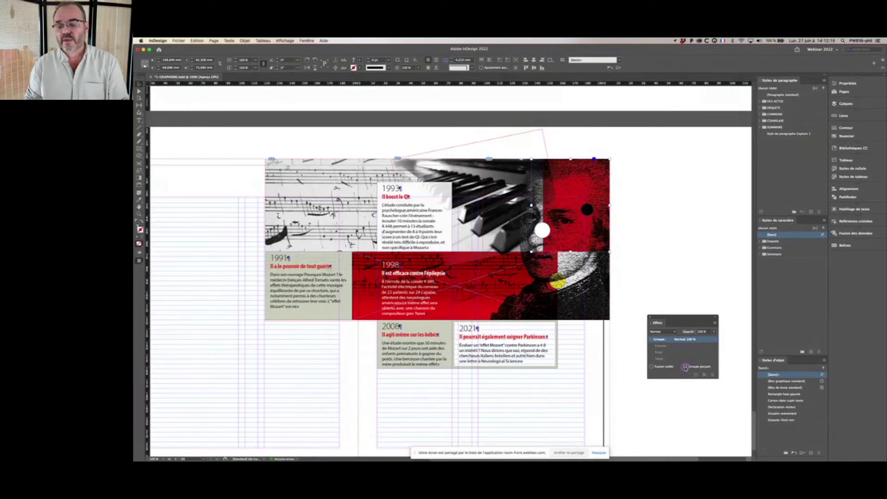
# Step: Turn on Groupe perçant for the red shape group over the Mozart portrait and inspect the overlapping shapes up close
pyautogui.click(686, 367)
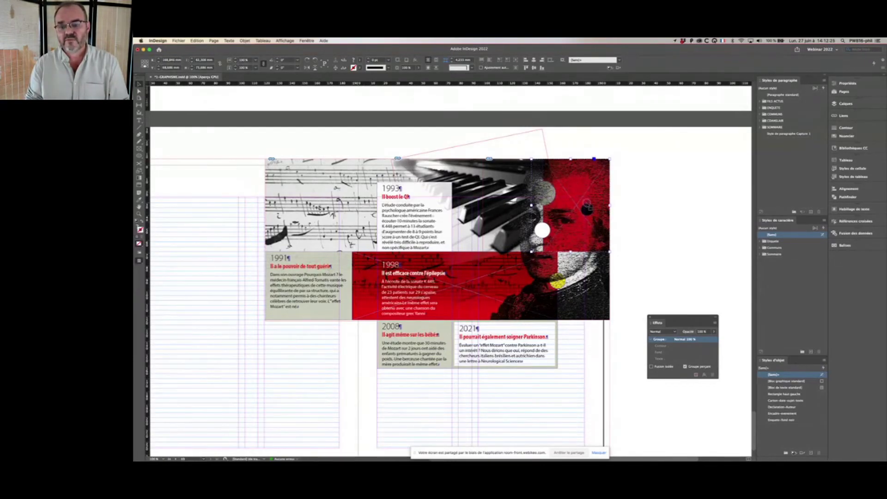
pyautogui.press('alt+super+8')
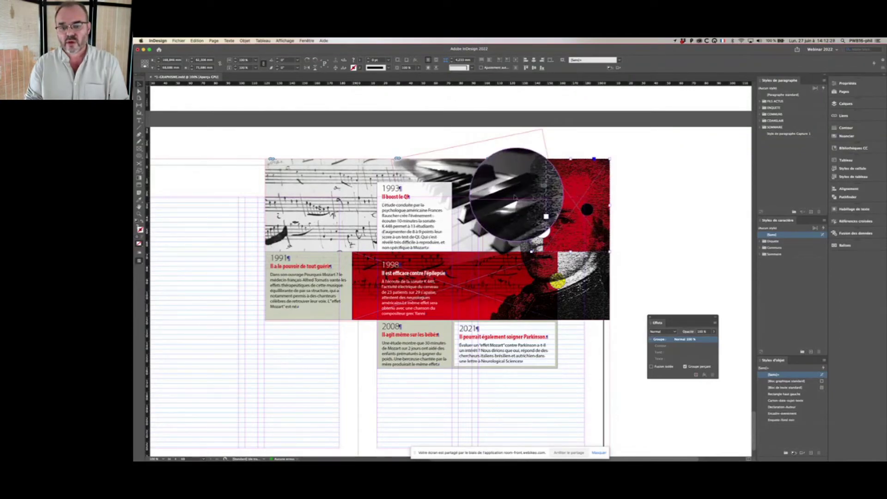
pyautogui.press('alt+super+8')
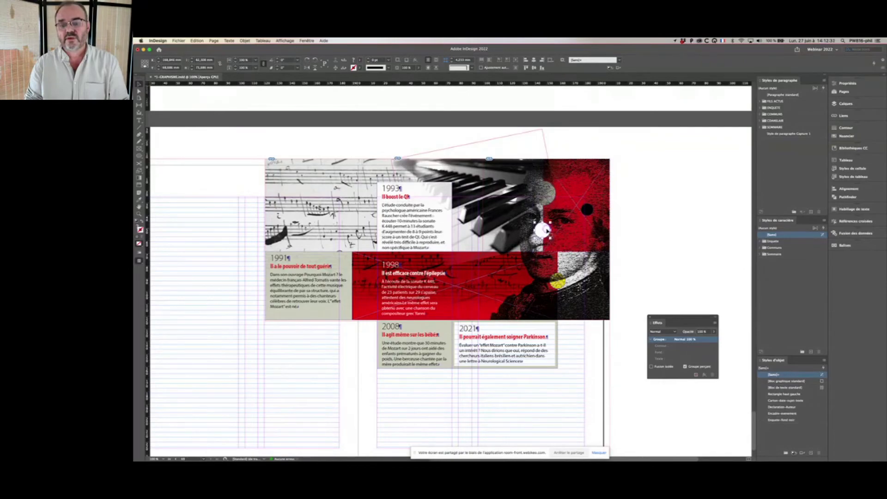
# Step: Examine the effects settings of the white circle inside the portrait group and of the whole group, and deselect everything
pyautogui.doubleClick(544, 230)
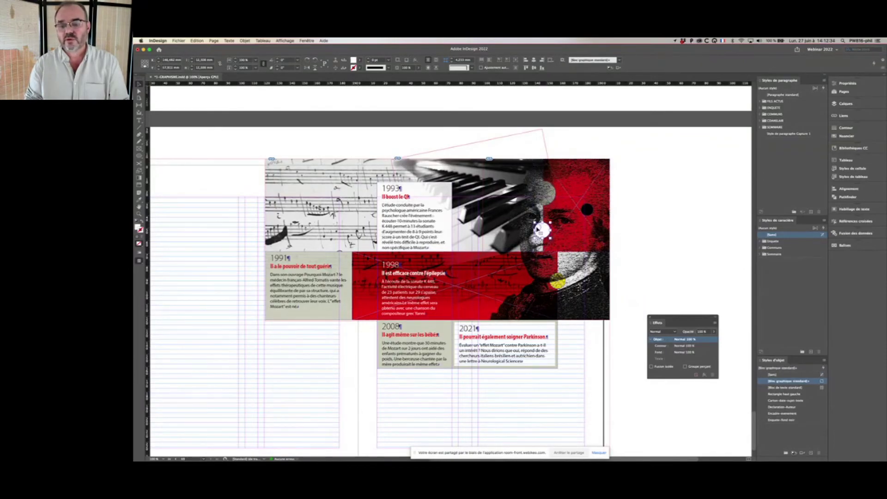
pyautogui.click(622, 205)
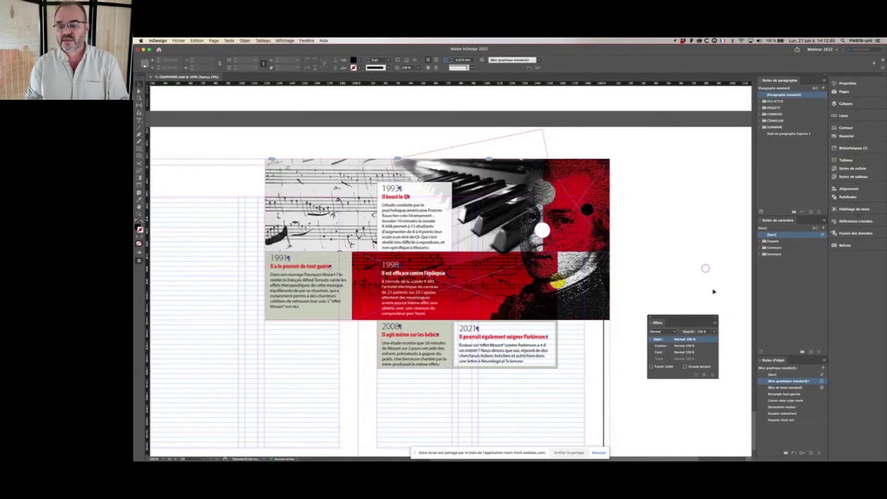
pyautogui.click(603, 200)
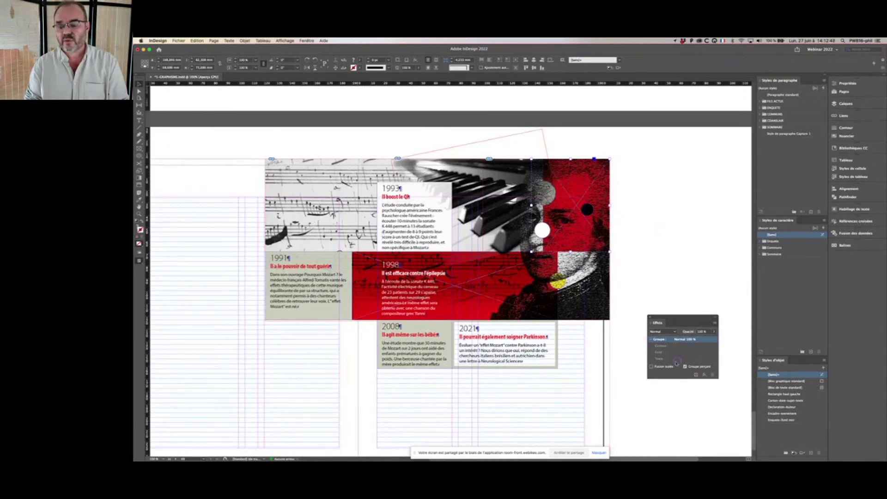
pyautogui.click(658, 264)
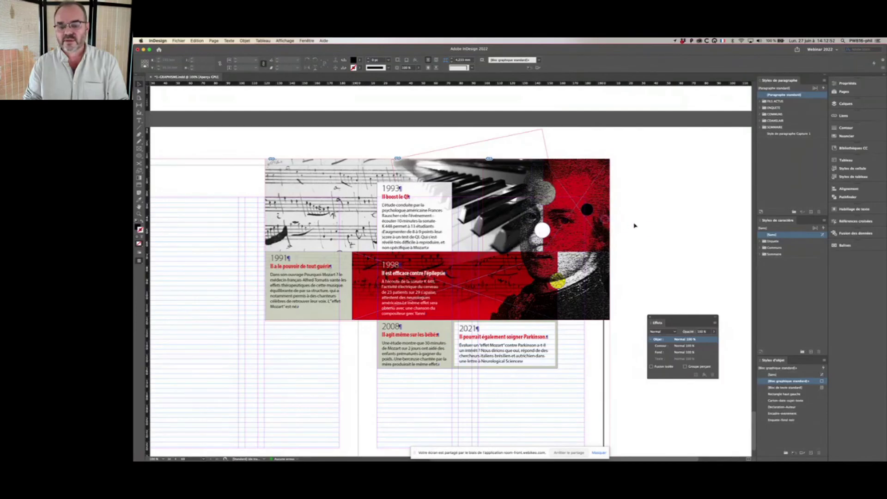